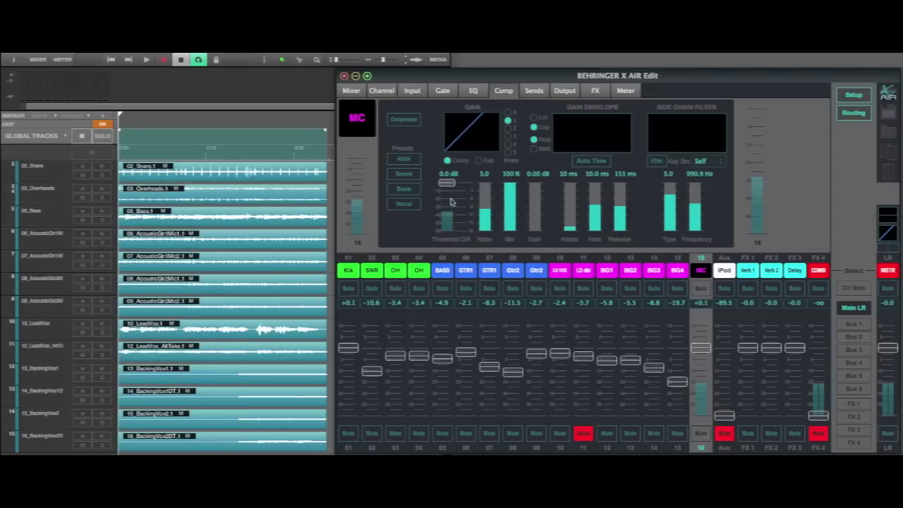
Load the Vocal compressor preset on the MC channel and try a -17 dB threshold, 1.1 ratio and 5.5 dB gain, comparing it with bypass.
click(404, 204)
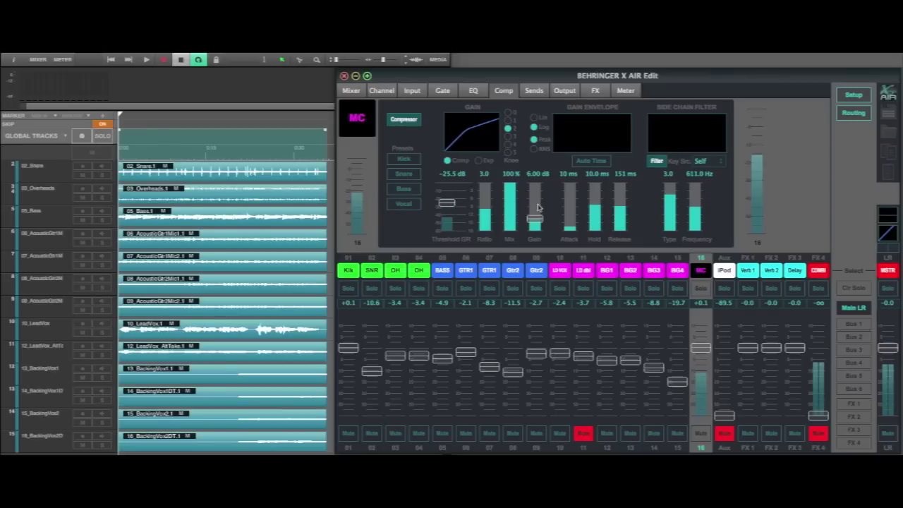
scroll(538, 207, down, 1)
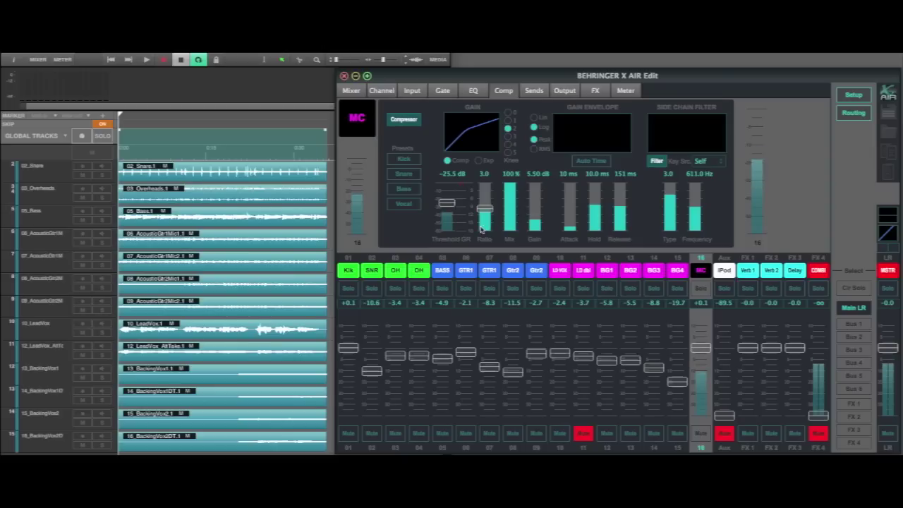
drag(457, 211, 451, 197)
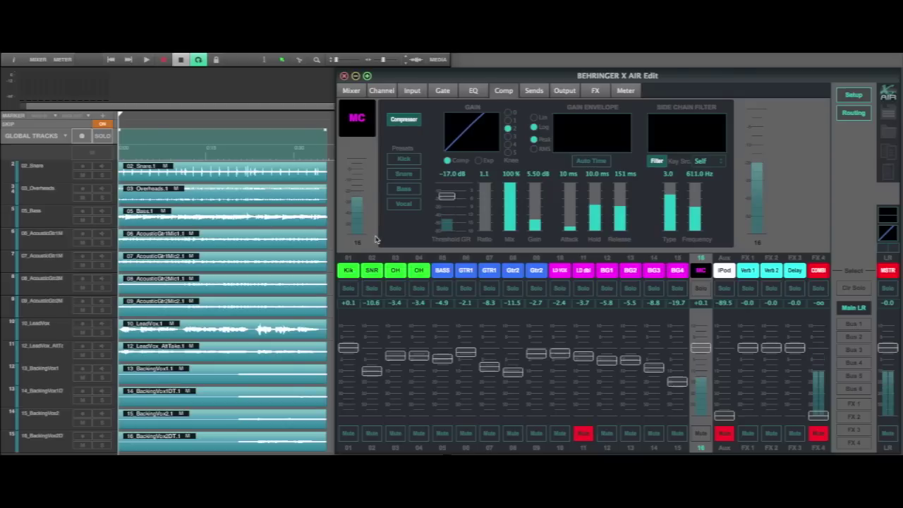
click(406, 122)
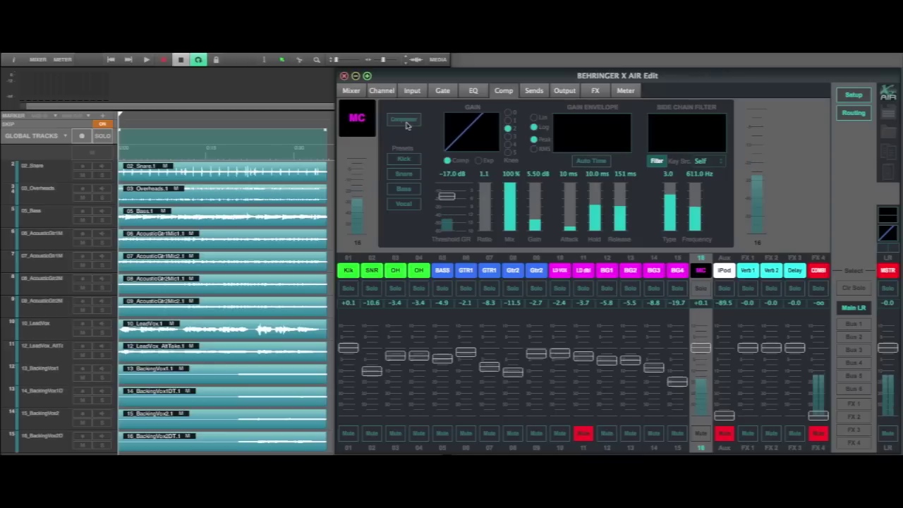
click(406, 122)
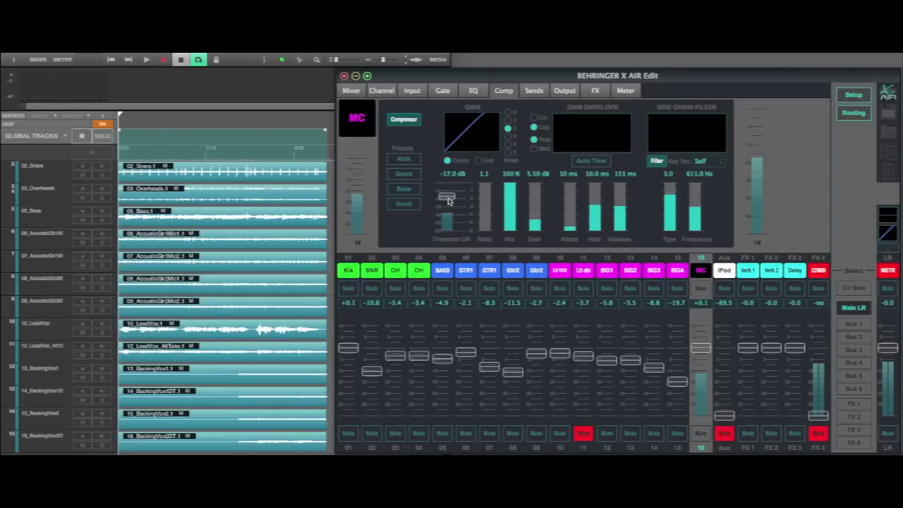
Reload the MC channel's Vocal compressor preset, set its gain to 0 dB and compare the sound with the compressor off and on.
click(406, 204)
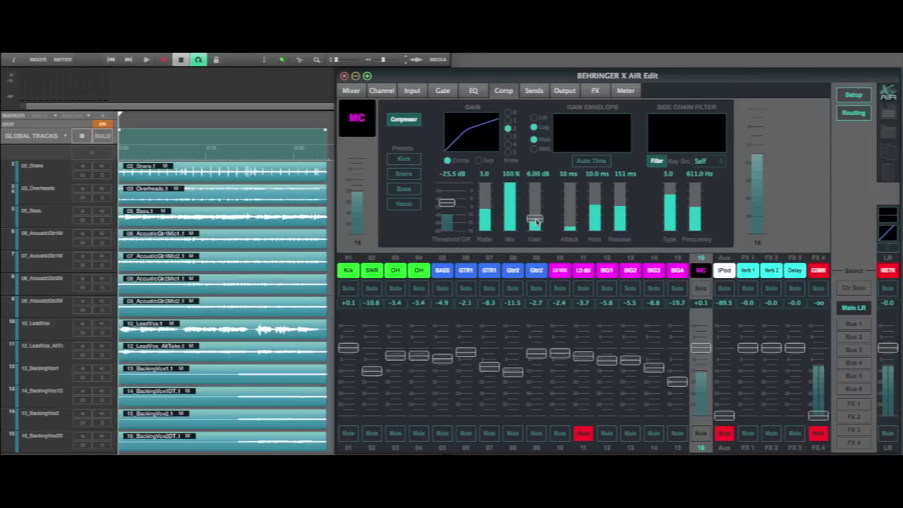
drag(536, 221, 534, 235)
click(404, 119)
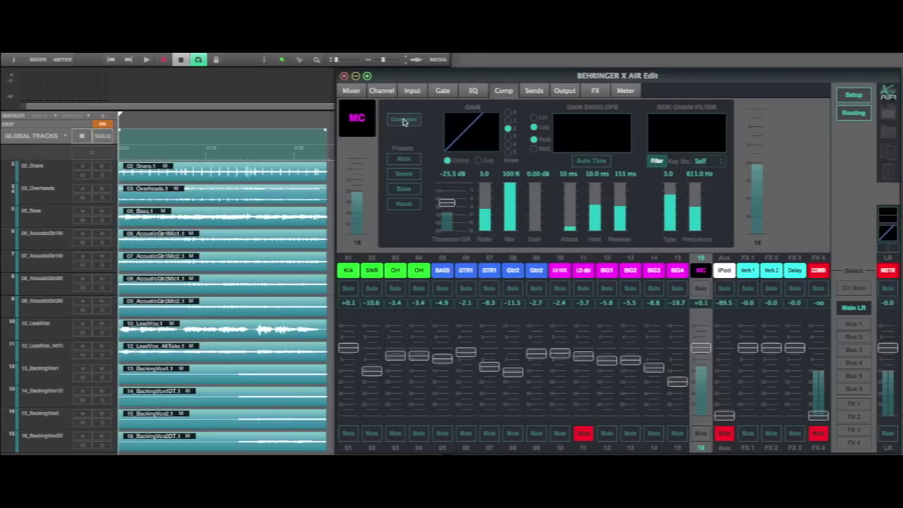
click(403, 121)
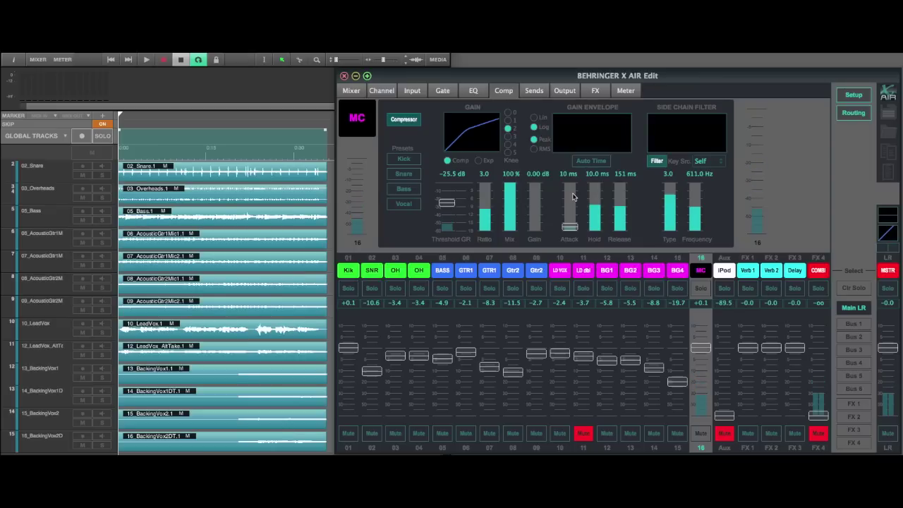
Play the multitrack session in the mixer overview, examining the recorded tracks and channel meters, and stop playback.
click(350, 90)
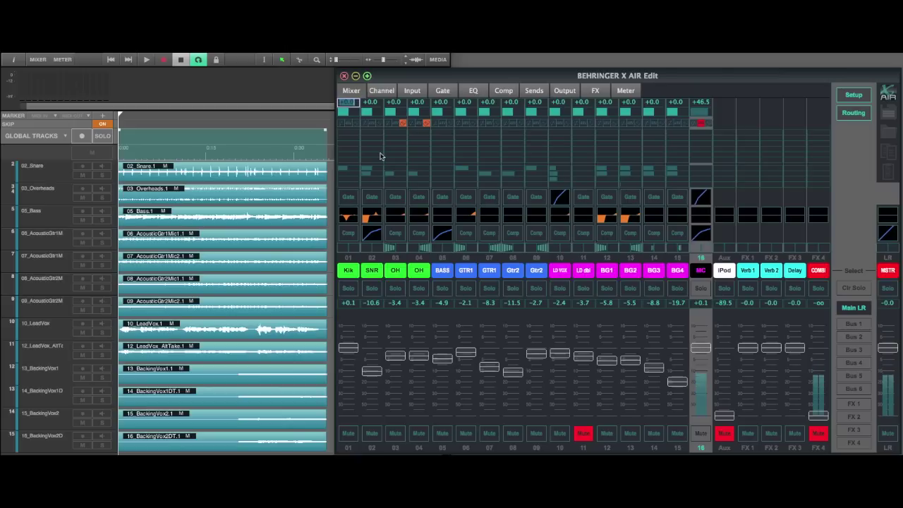
click(146, 60)
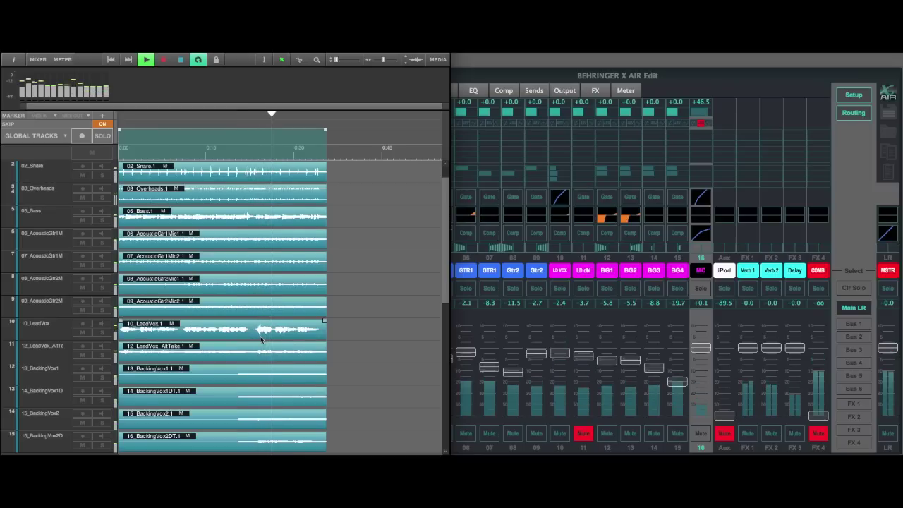
key(space)
scroll(259, 323, up, 1)
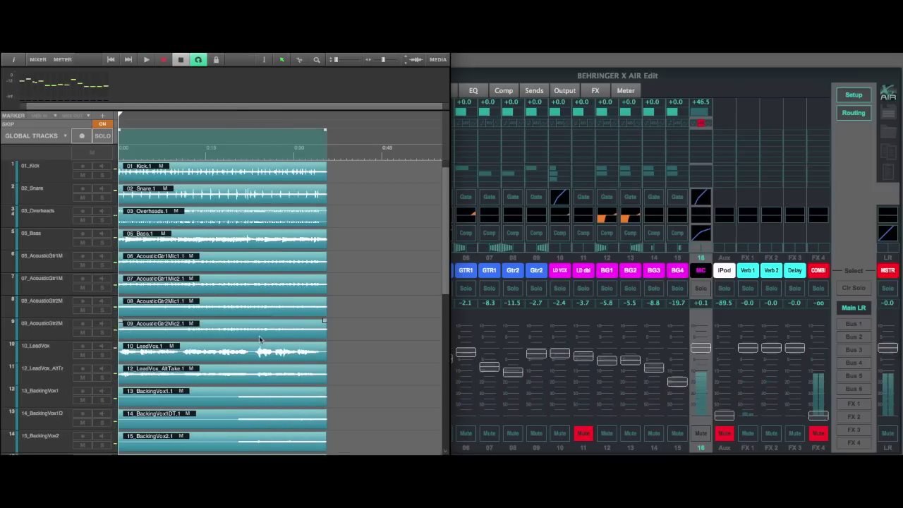
scroll(259, 336, down, 2)
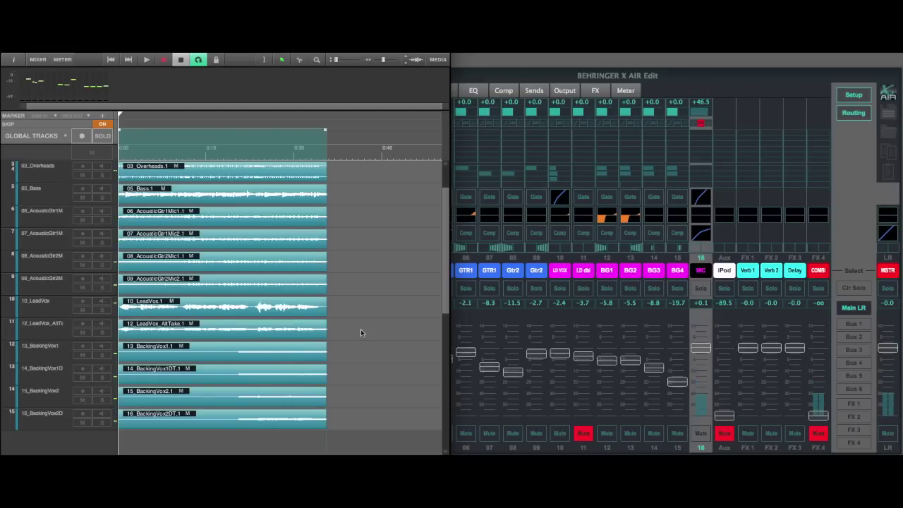
scroll(360, 331, up, 2)
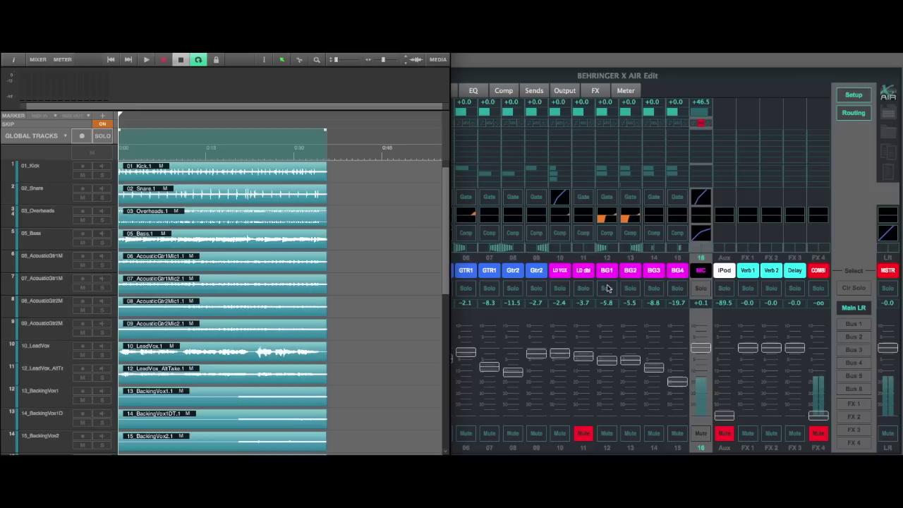
click(146, 59)
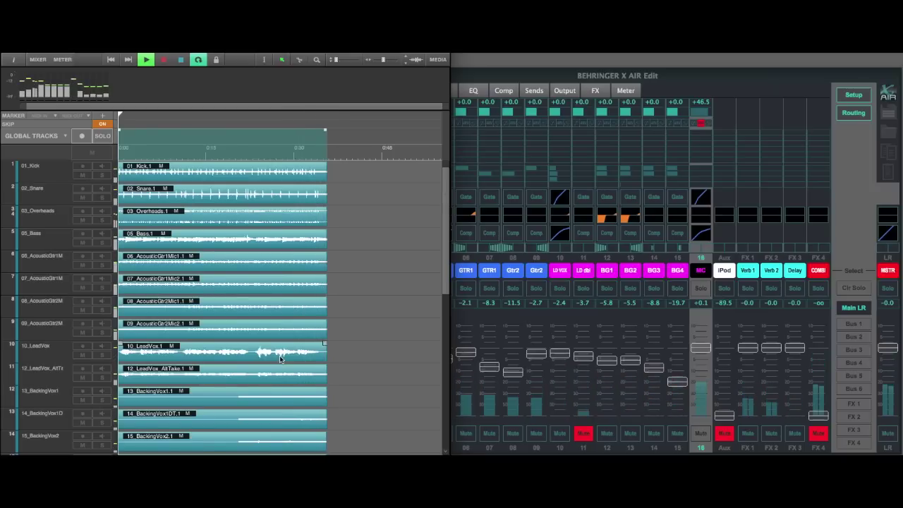
key(space)
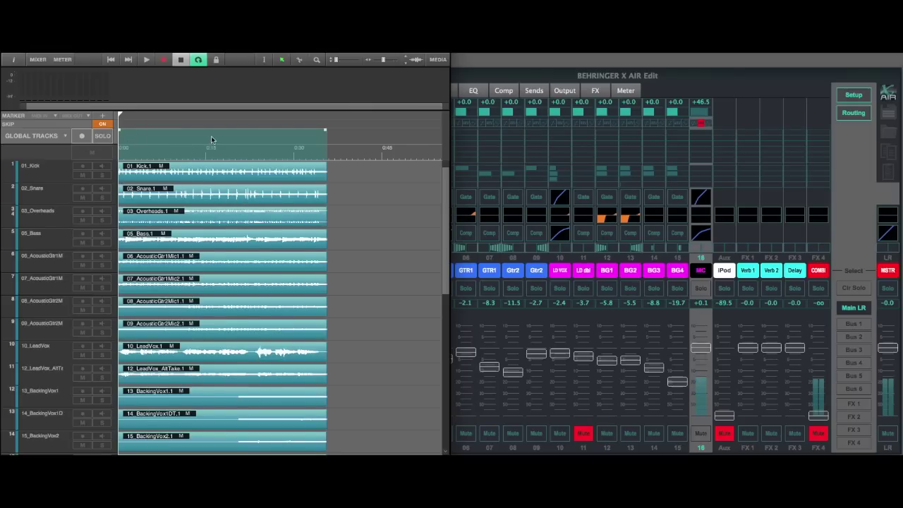
Loop the loud LeadVox passage from about 0:22 to 0:28 and compare the soloed LD VOX channel with its compressor off and on.
drag(247, 134, 281, 134)
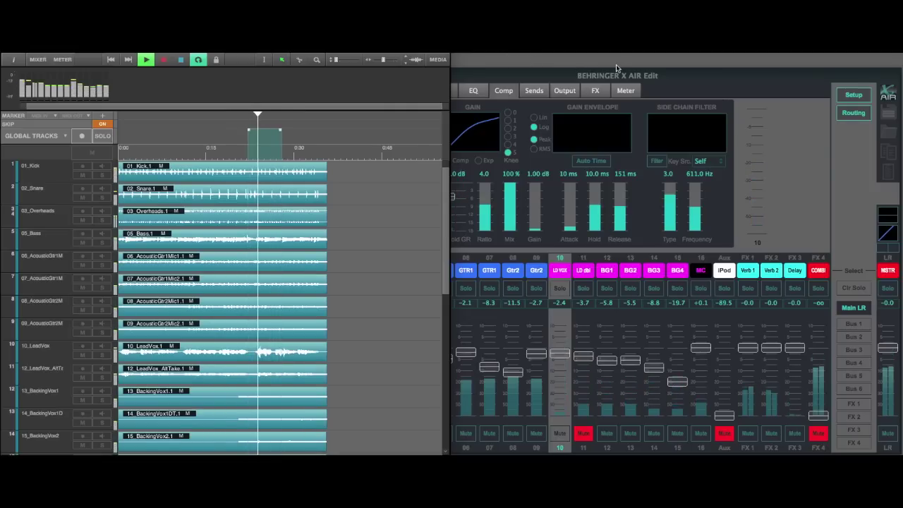
click(563, 276)
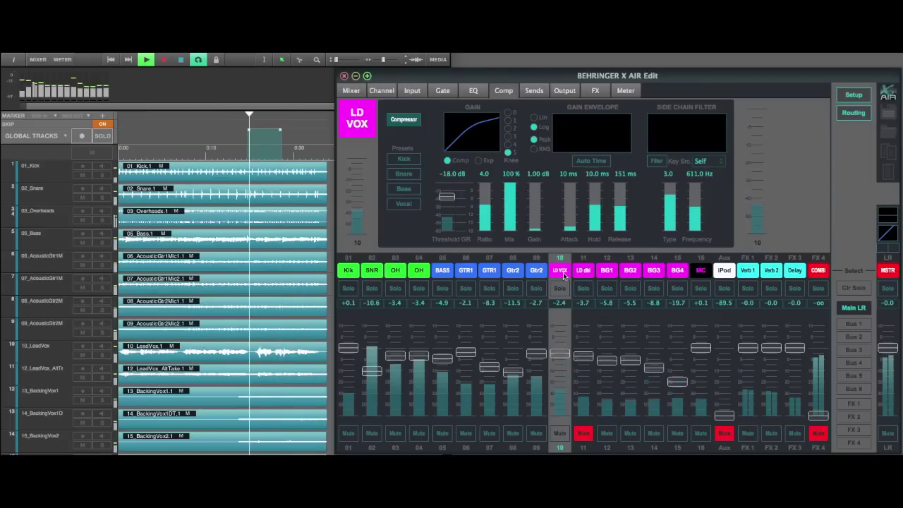
click(405, 126)
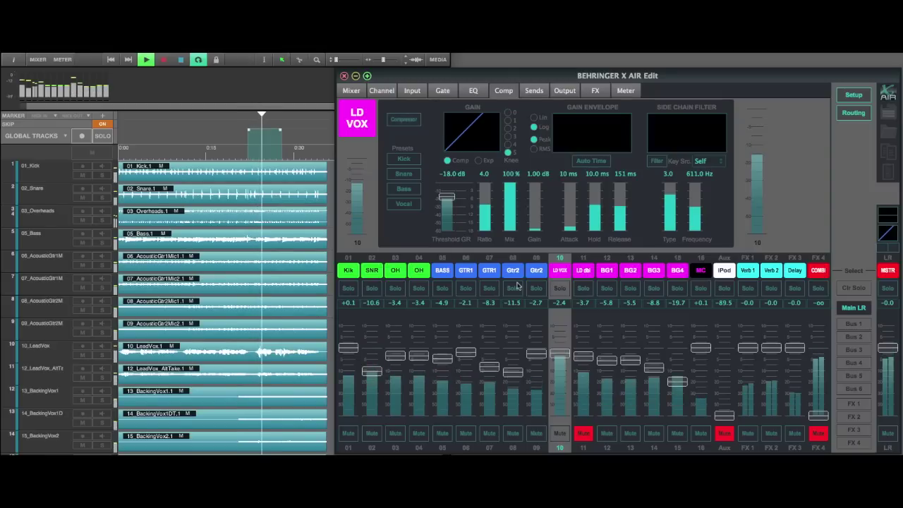
click(559, 288)
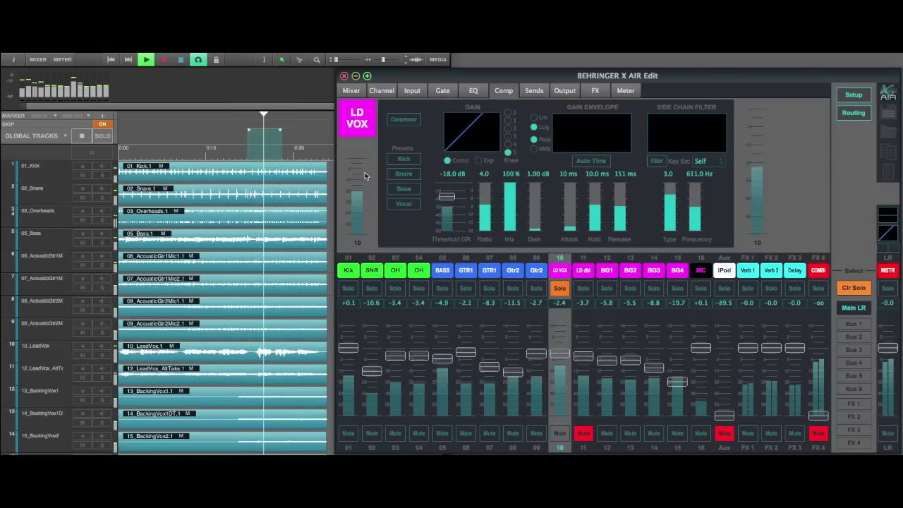
click(403, 119)
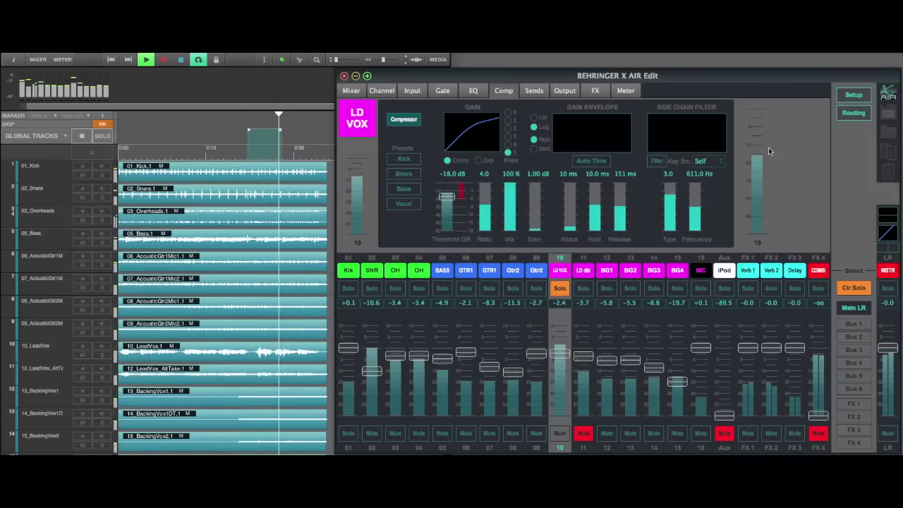
key(space)
click(559, 288)
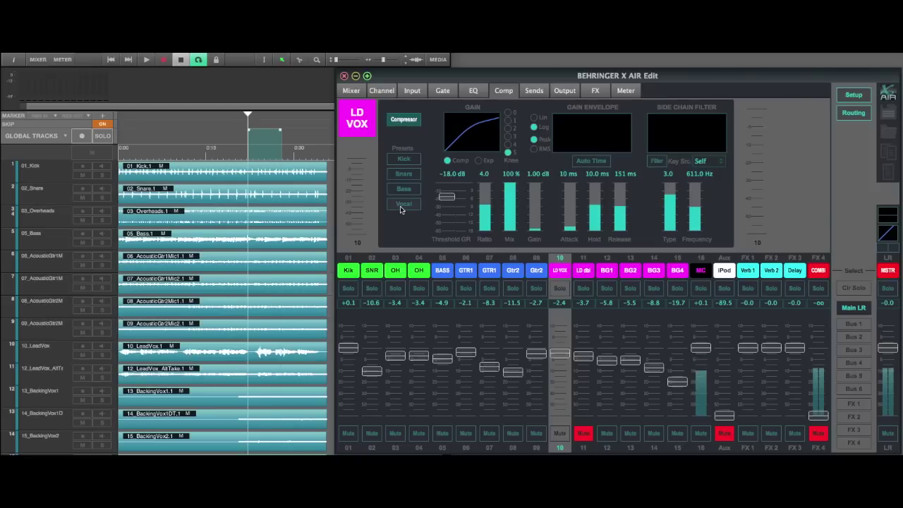
Load the Vocal compressor preset on the MC channel, disable its side-chain filter and set the gain to 0 dB.
click(699, 269)
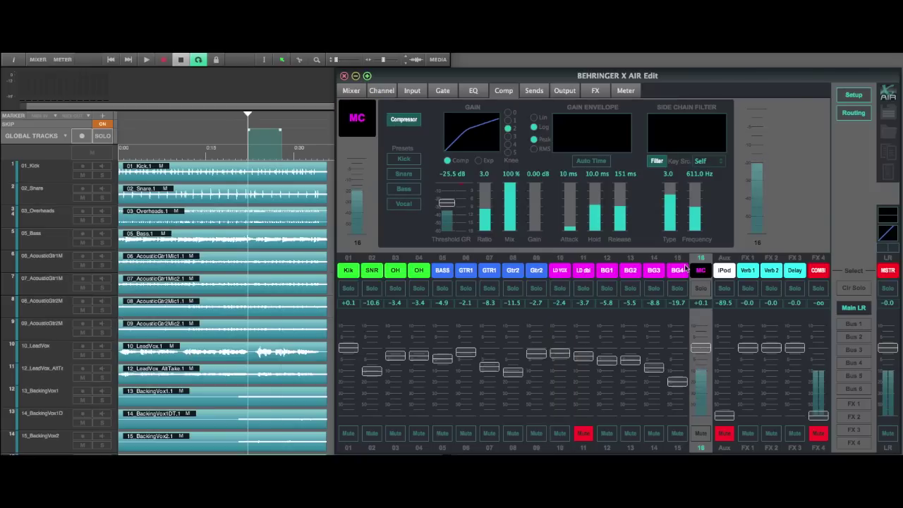
click(403, 204)
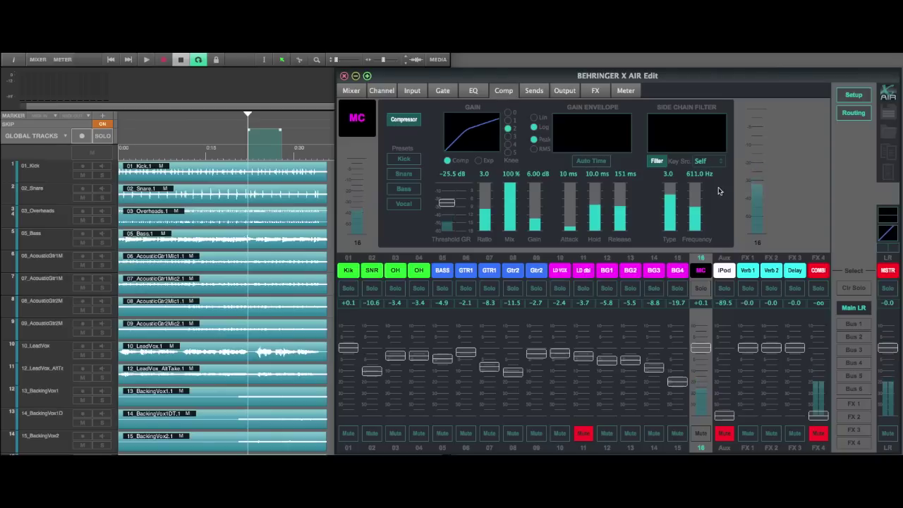
click(655, 162)
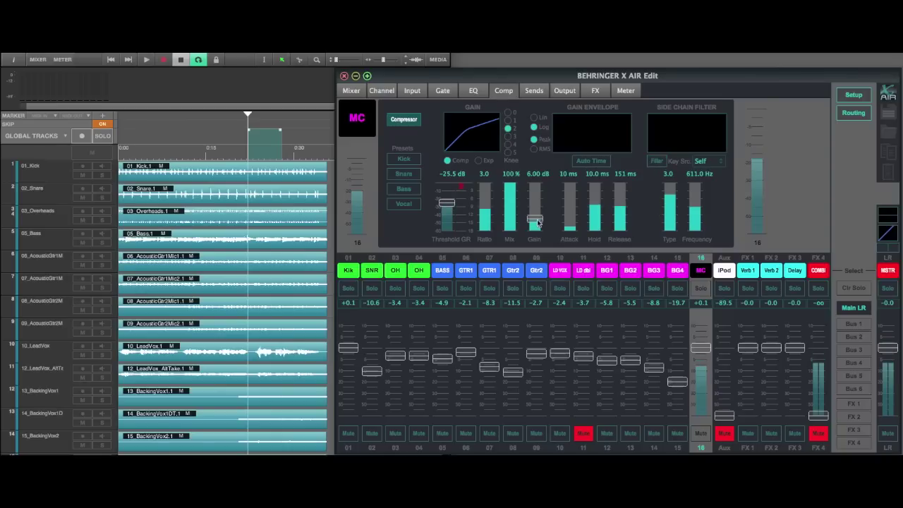
drag(537, 222, 535, 259)
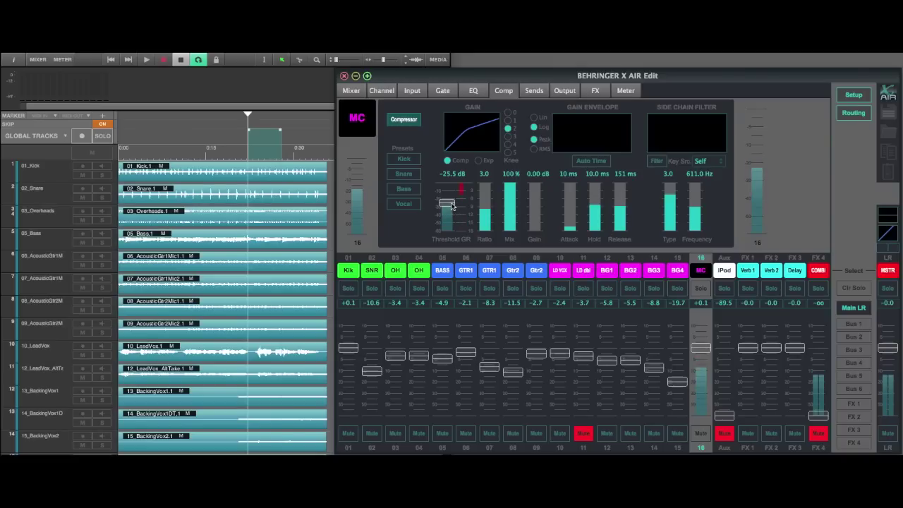
Try MC compressor thresholds of -19 and -28 dB, settle on -16 dB, and switch the compressor off.
drag(452, 206, 452, 199)
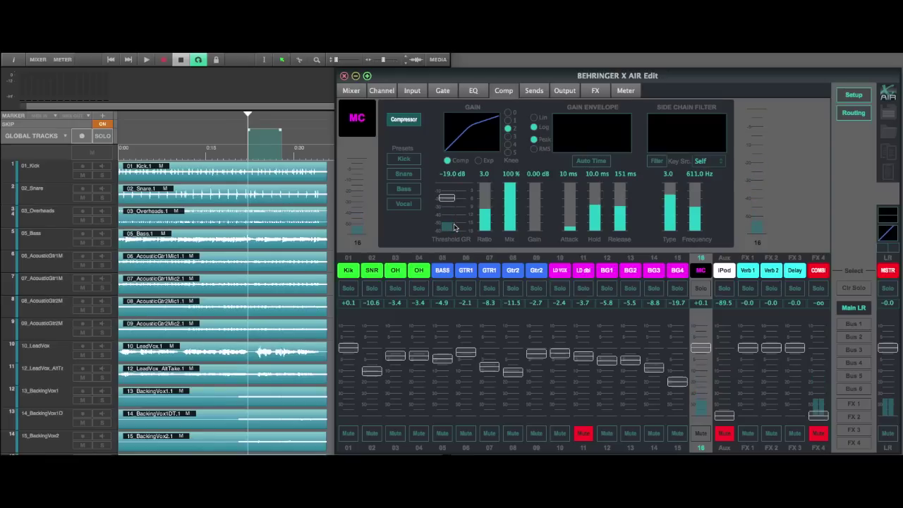
drag(447, 197, 448, 208)
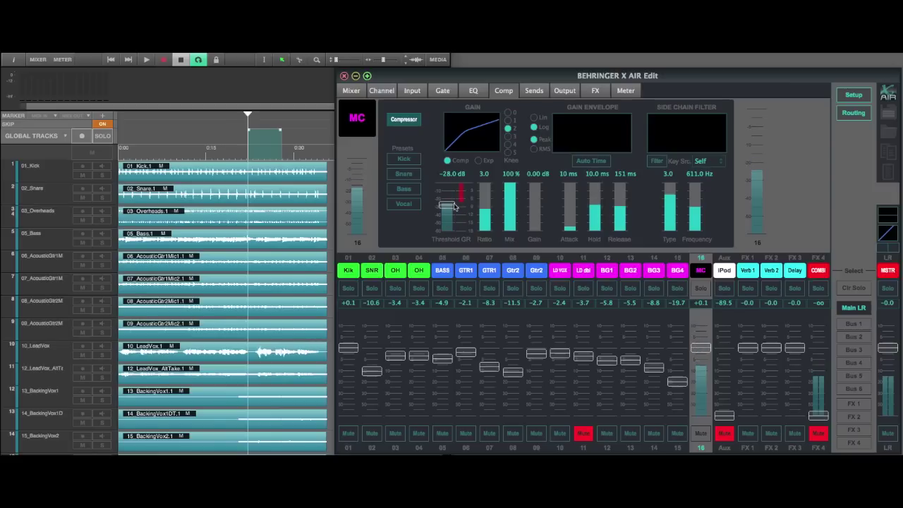
drag(450, 201, 449, 197)
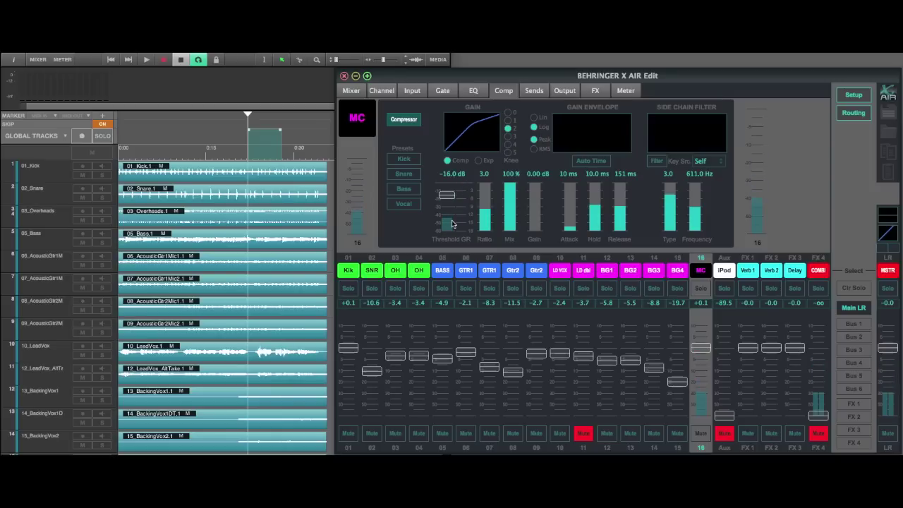
click(412, 123)
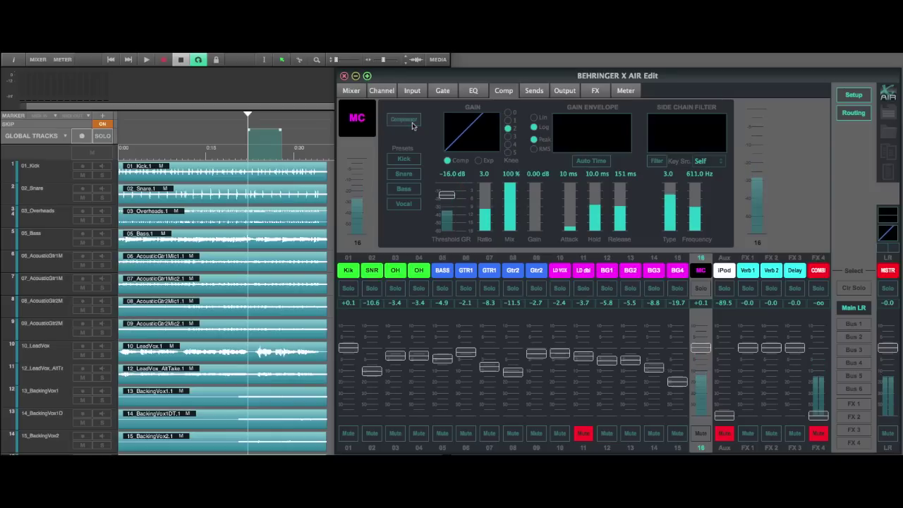
Resume the looped playback, select the LD VOX channel and open the FX 4 Stereo Combinator for editing.
click(352, 91)
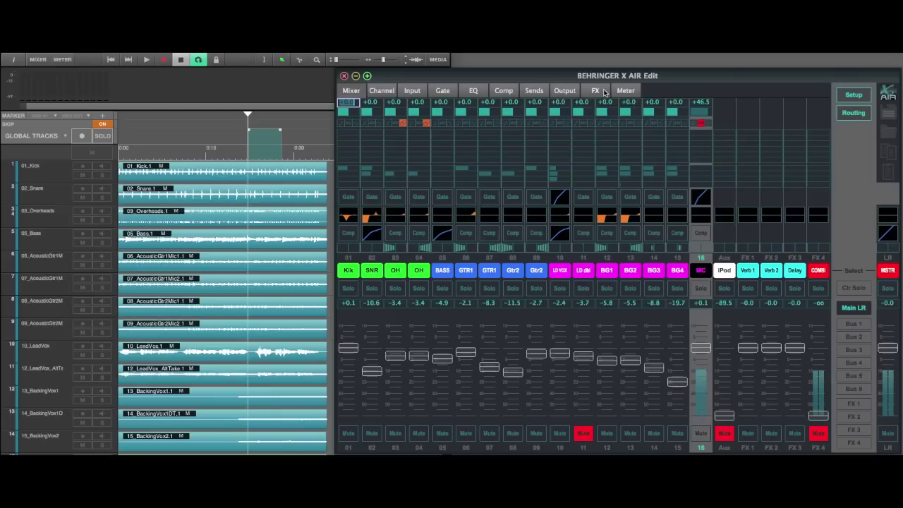
click(604, 92)
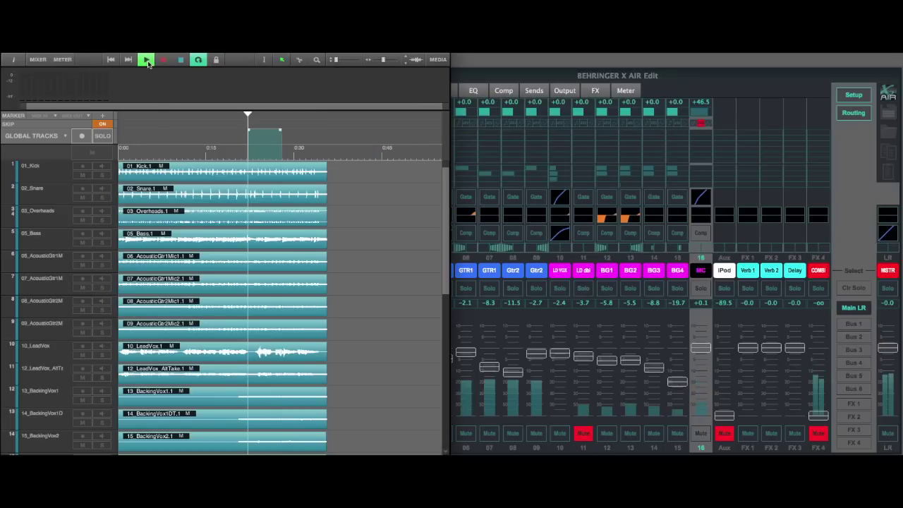
key(space)
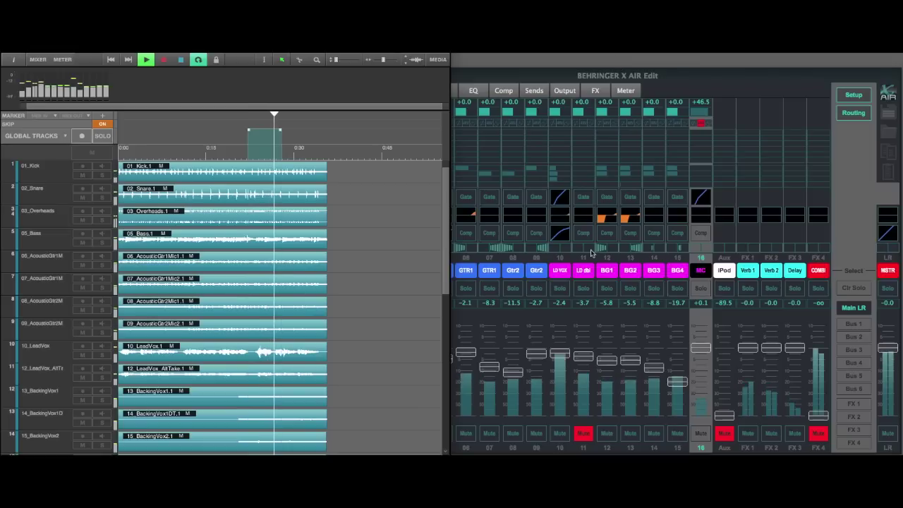
click(565, 275)
click(562, 275)
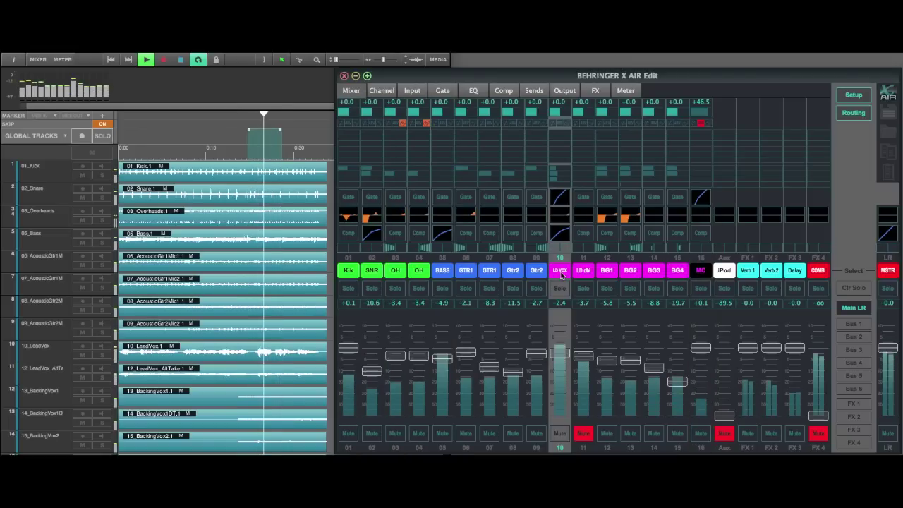
click(596, 90)
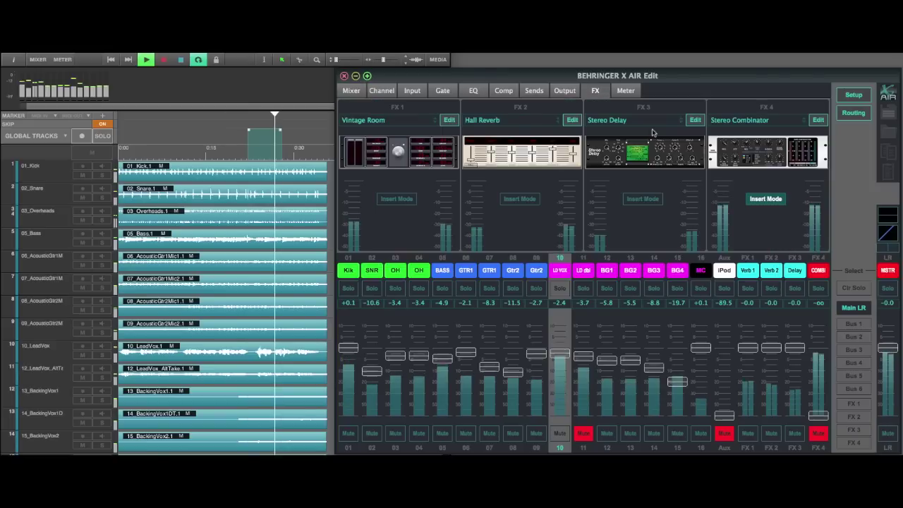
click(816, 121)
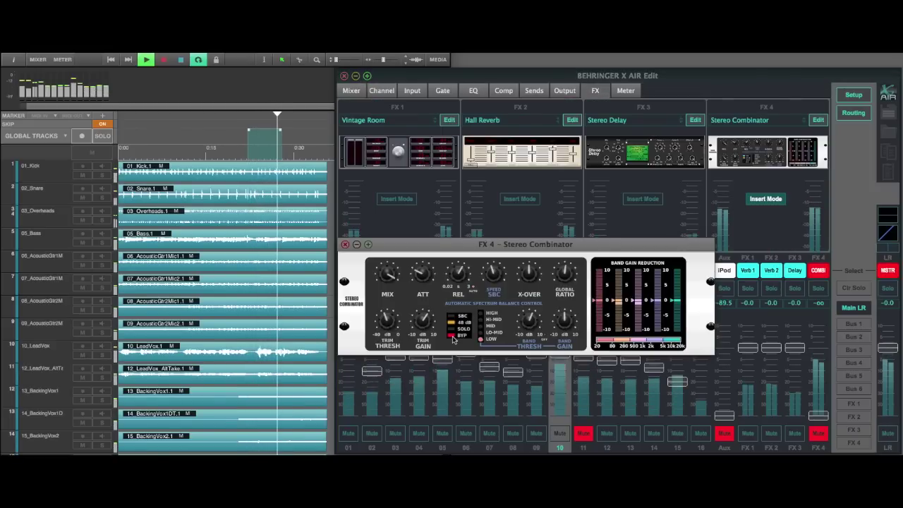
Toggle the Stereo Combinator's bypass to compare the looped mix with and without it, leaving the effect bypassed.
click(452, 336)
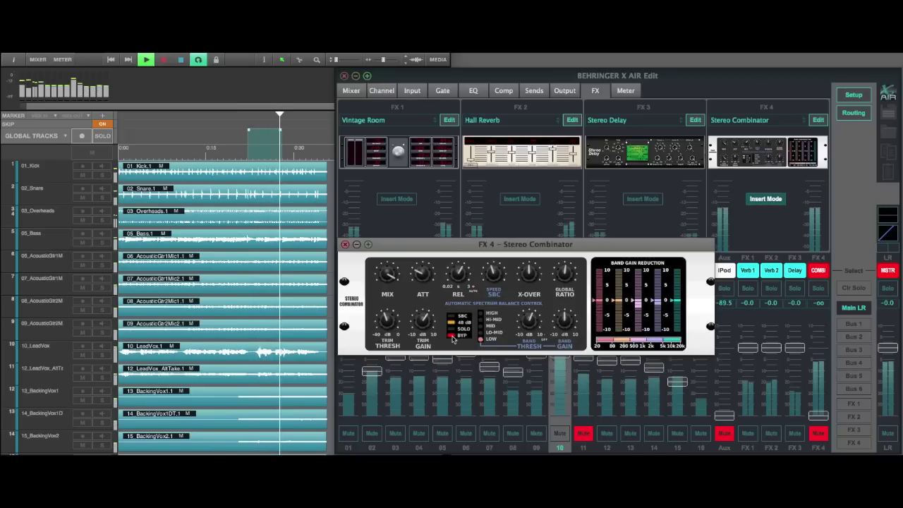
click(452, 336)
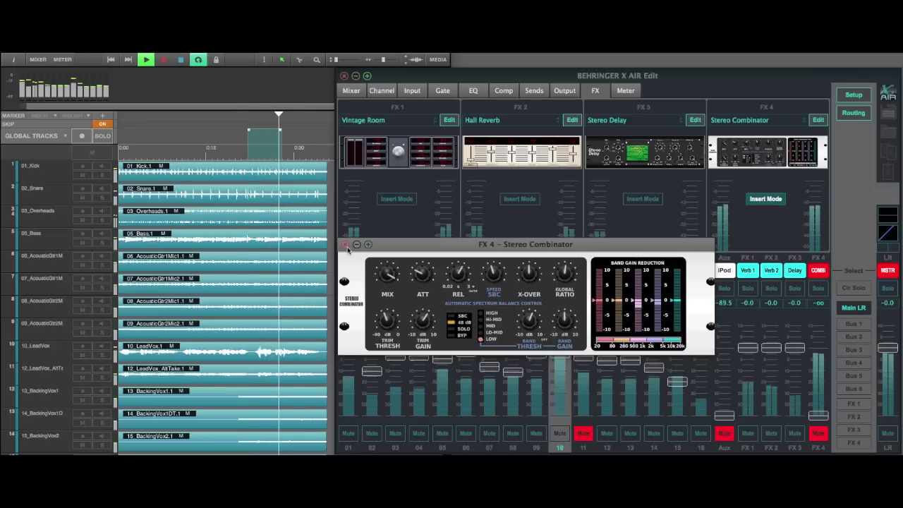
click(452, 337)
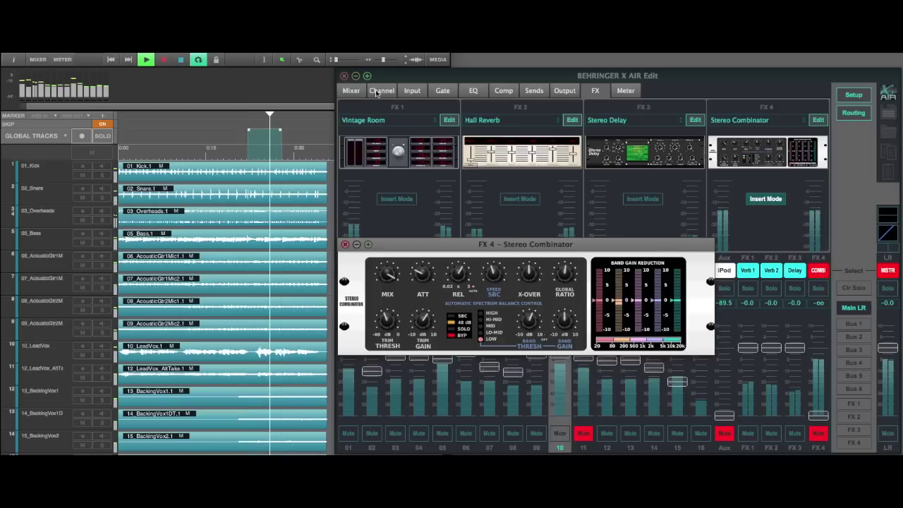
Return to the mixer overview and switch the LD VOX channel's compressor off and back on to compare it in the mix.
click(351, 91)
click(350, 91)
click(559, 234)
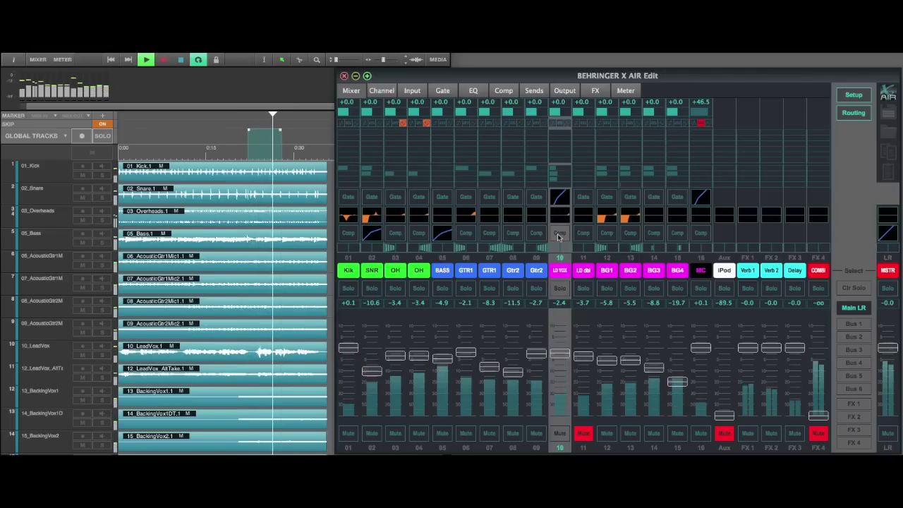
click(558, 236)
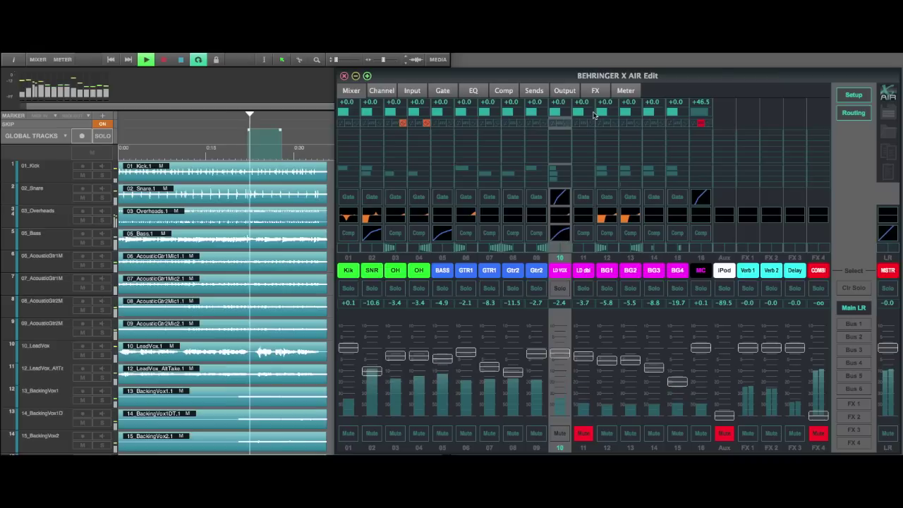
Open the FX 4 Stereo Combinator again to check its bypass state and close its editor.
click(598, 92)
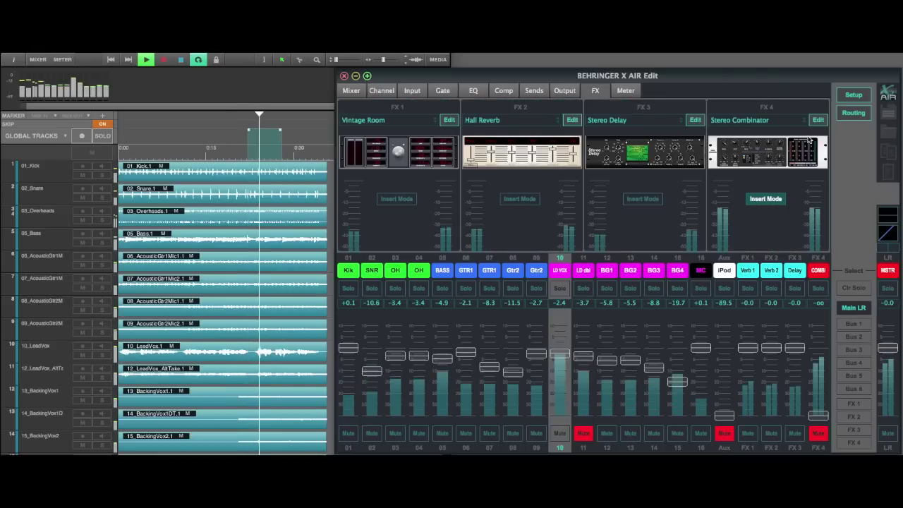
click(818, 120)
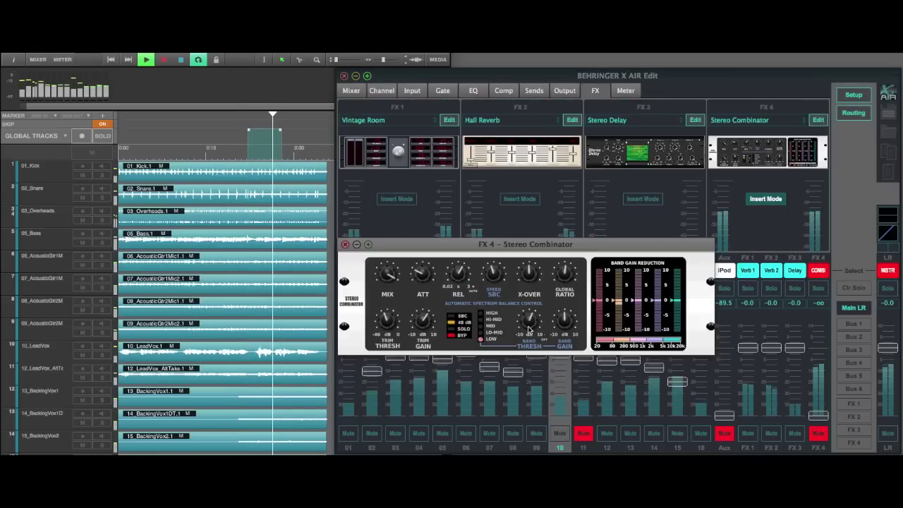
click(345, 244)
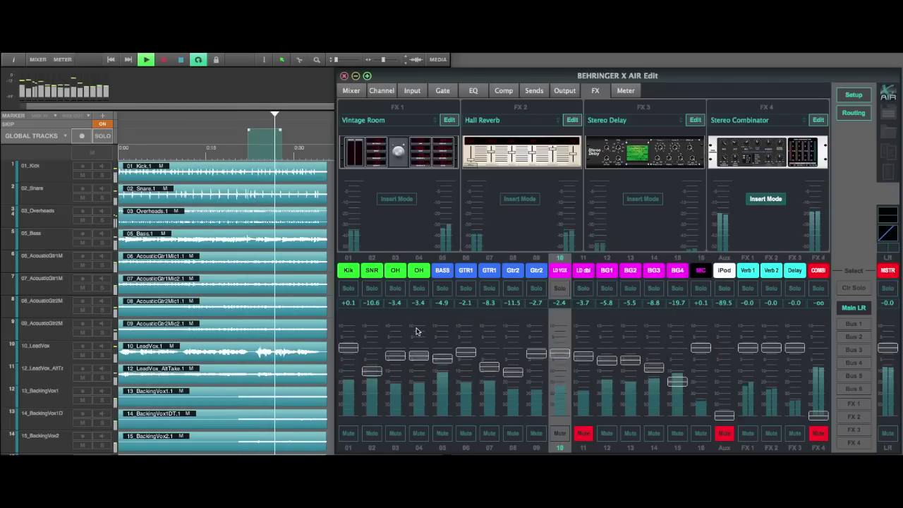
Extend the loop over the whole song, restart playback from the beginning and show the mixer overview with LD VOX selected.
click(226, 147)
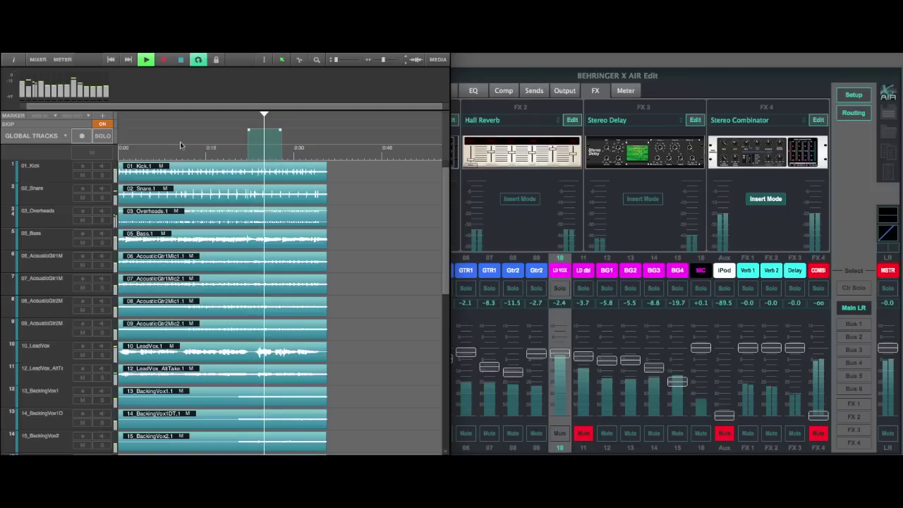
double_click(180, 145)
click(111, 60)
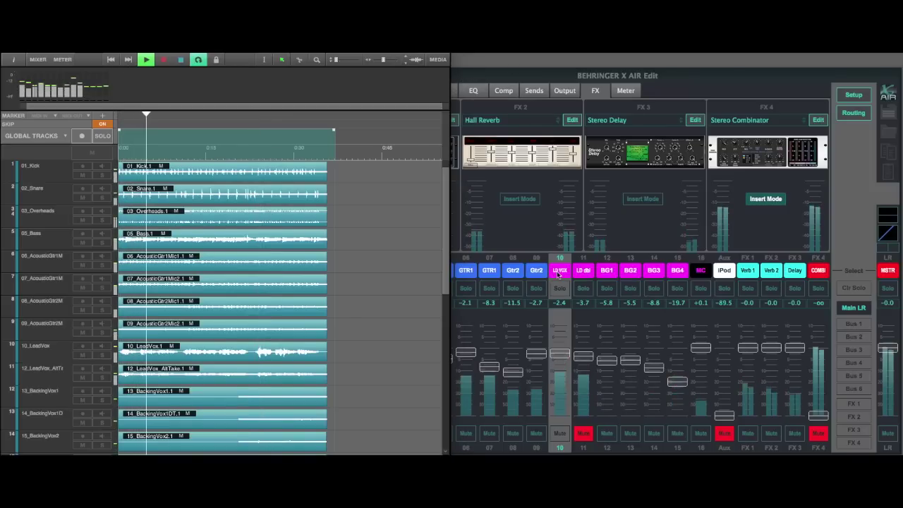
click(559, 274)
click(352, 91)
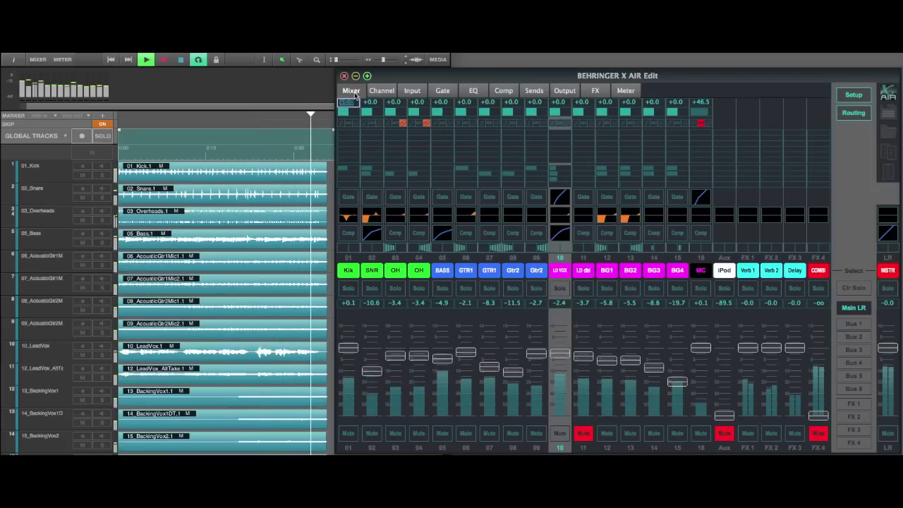
Stop the song playback and return to the LD VOX channel in the mixer.
click(159, 65)
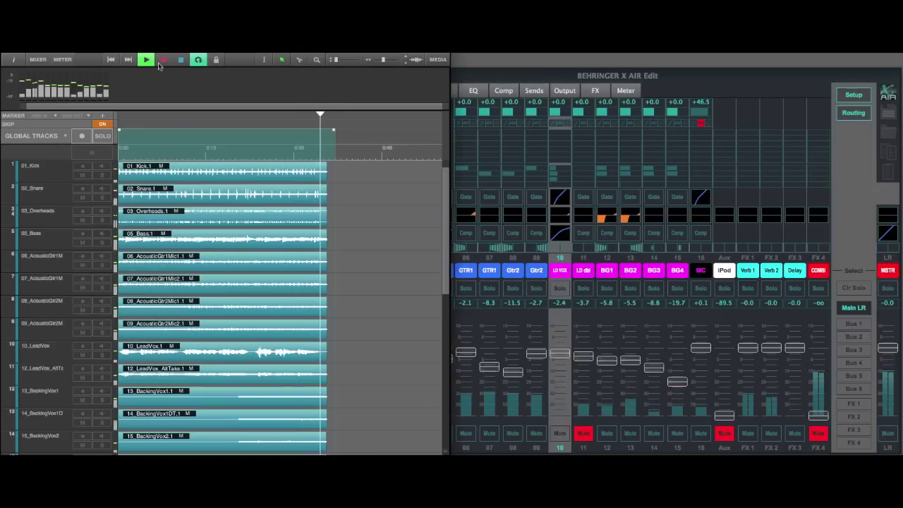
click(180, 59)
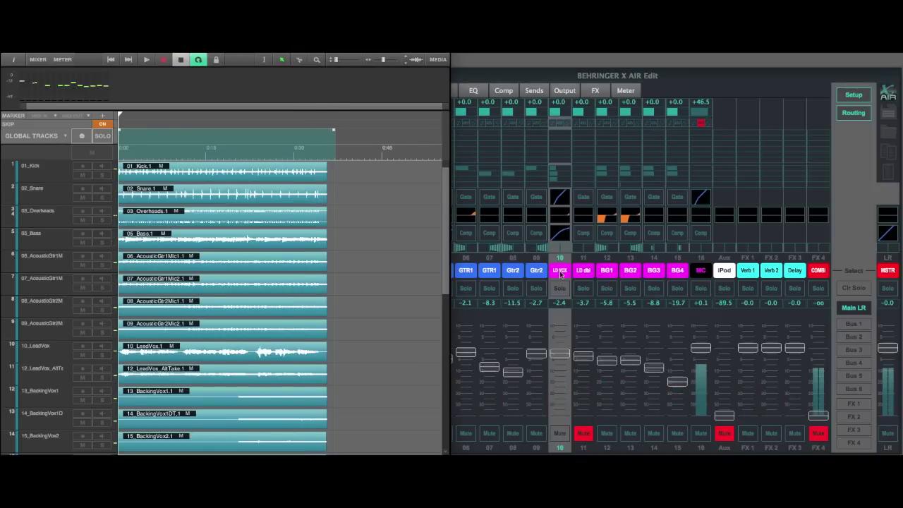
click(561, 275)
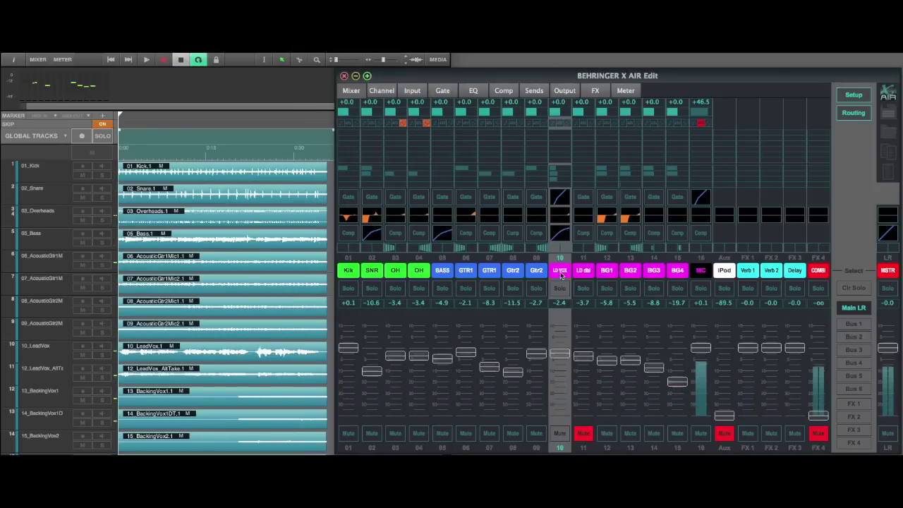